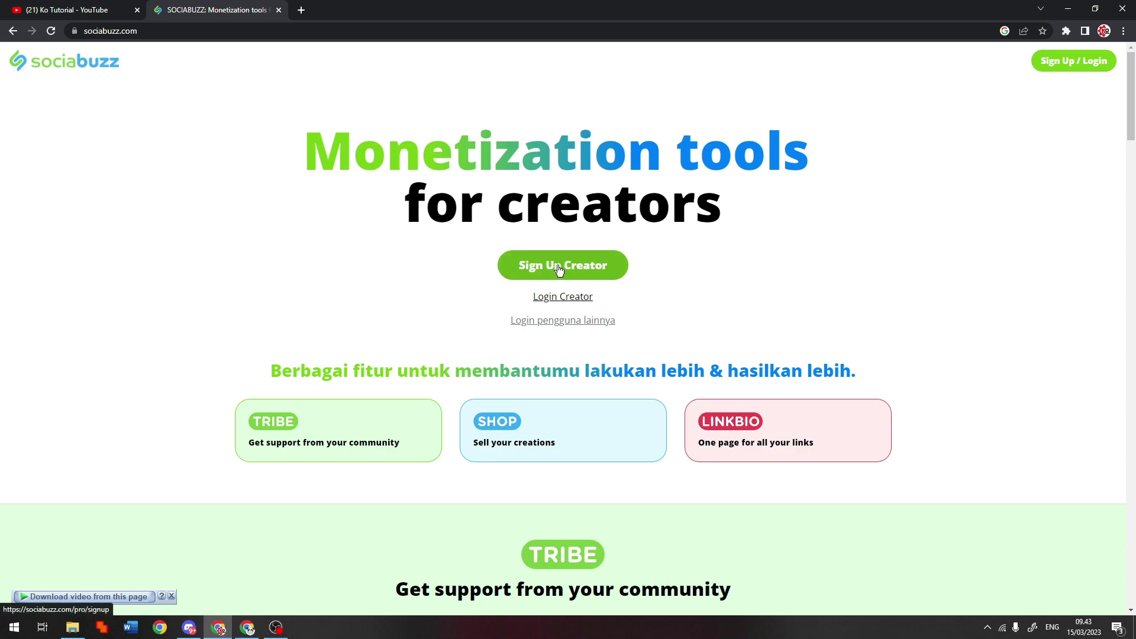
# Register for a SociaBuzz creator account with the account's email address, and open the verification link from the SociaBuzz email in Gmail
pyautogui.click(555, 269)
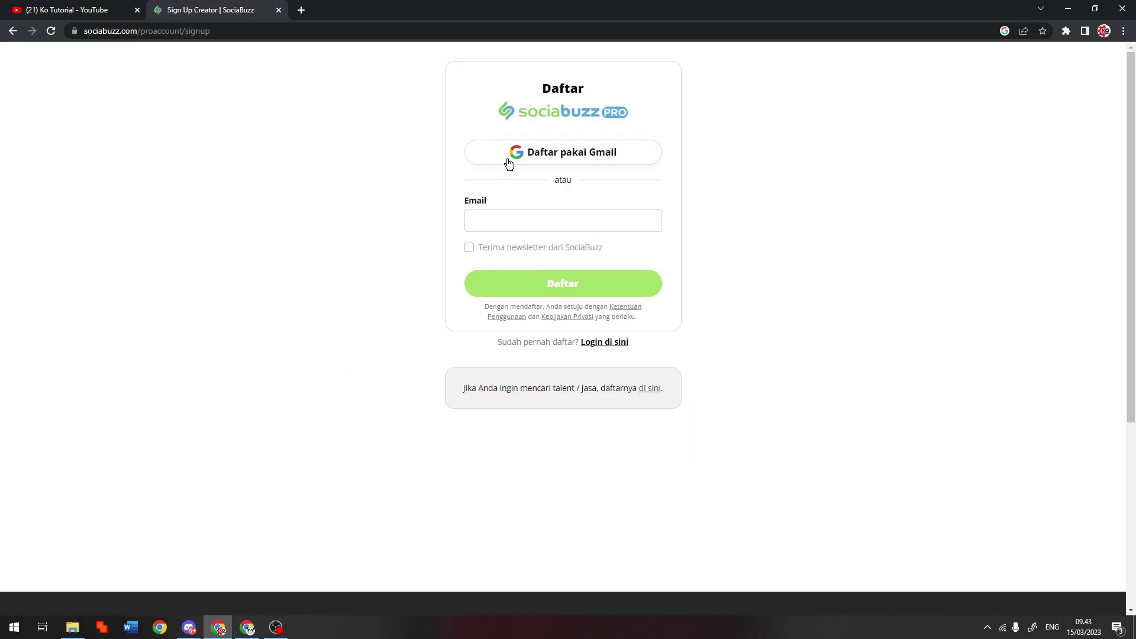
pyautogui.click(506, 231)
pyautogui.click(533, 245)
pyautogui.click(647, 292)
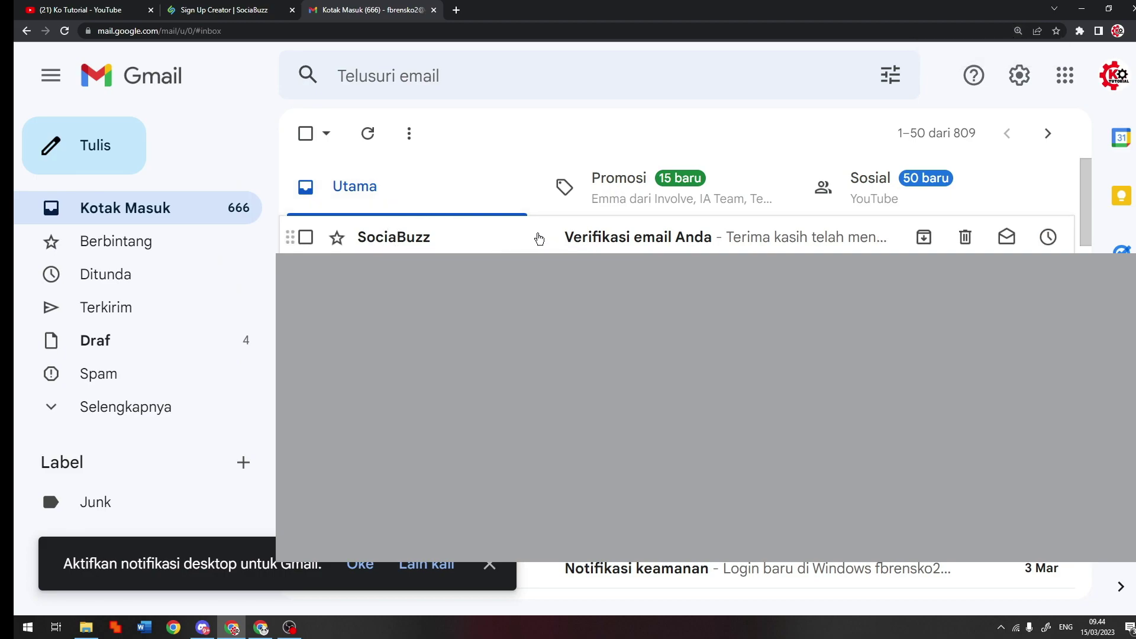
pyautogui.click(644, 237)
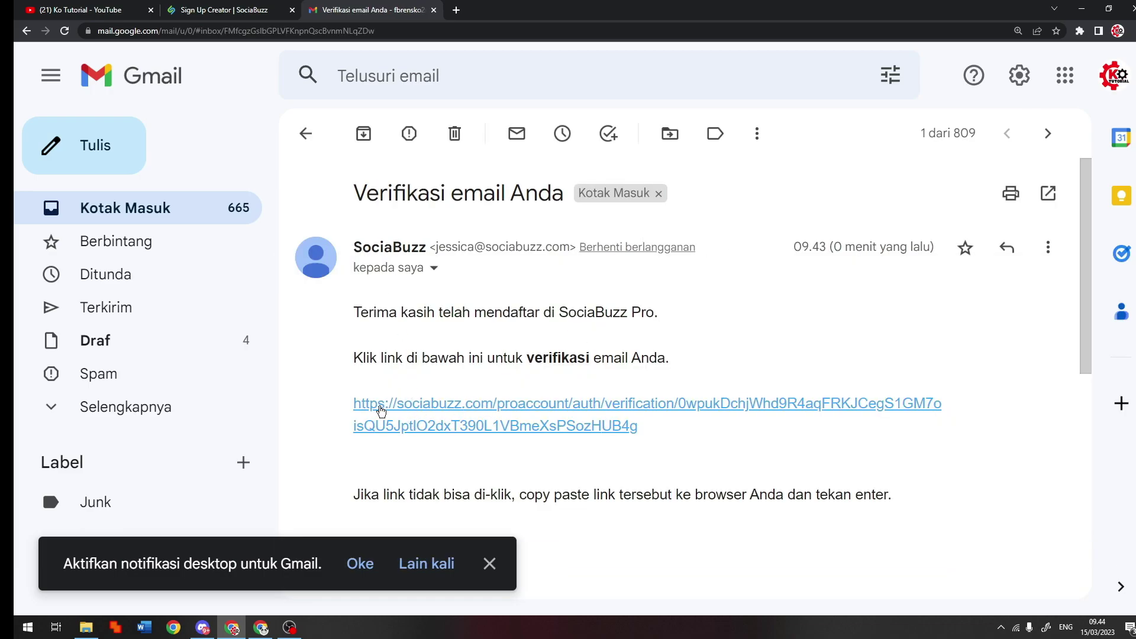
pyautogui.click(539, 411)
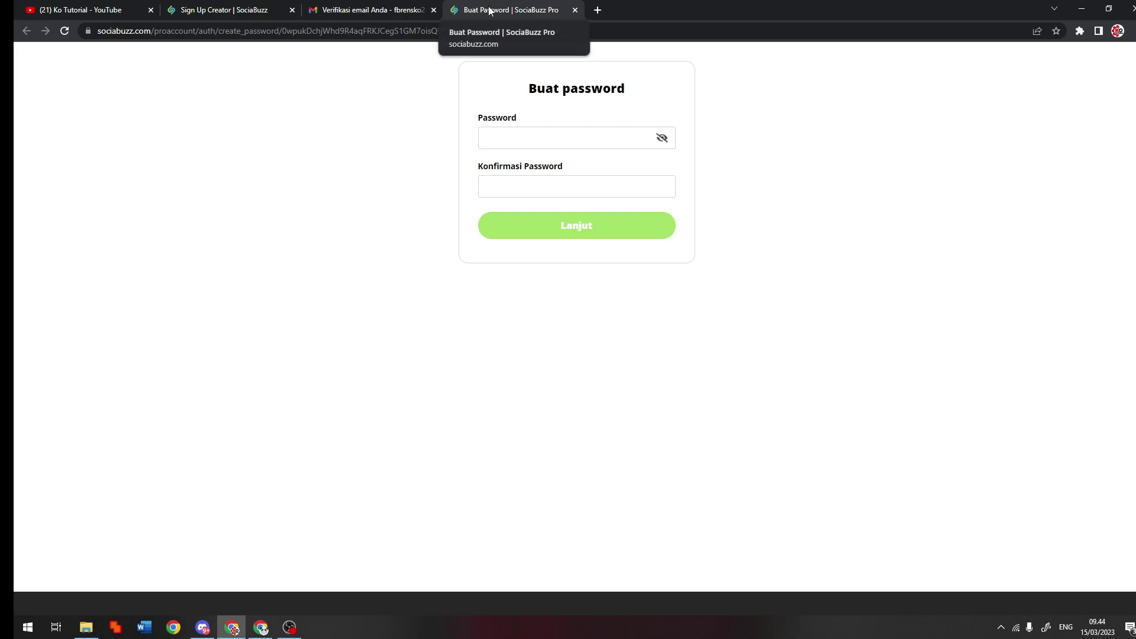
# Enter and confirm the password for the new SociaBuzz account, and continue to the account information form
pyautogui.click(558, 143)
pyautogui.hotkey('ctrl', 'v')
pyautogui.press('Tab')
pyautogui.hotkey('ctrl', 'v')
pyautogui.moveTo(537, 142); pyautogui.dragTo(465, 188)
pyautogui.click(759, 238)
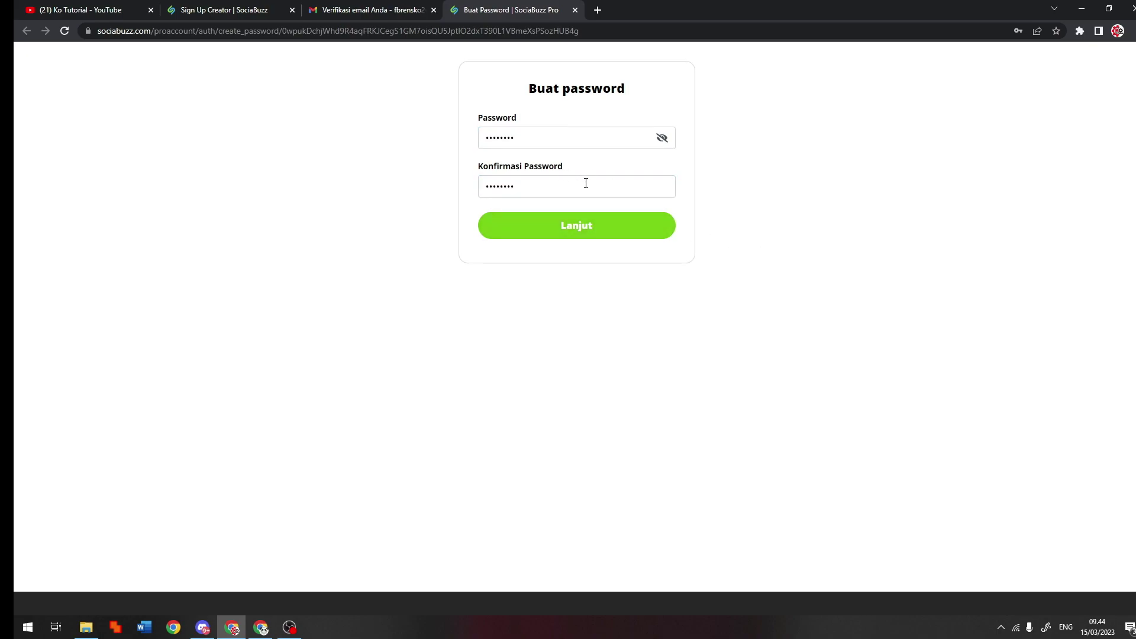
pyautogui.click(547, 226)
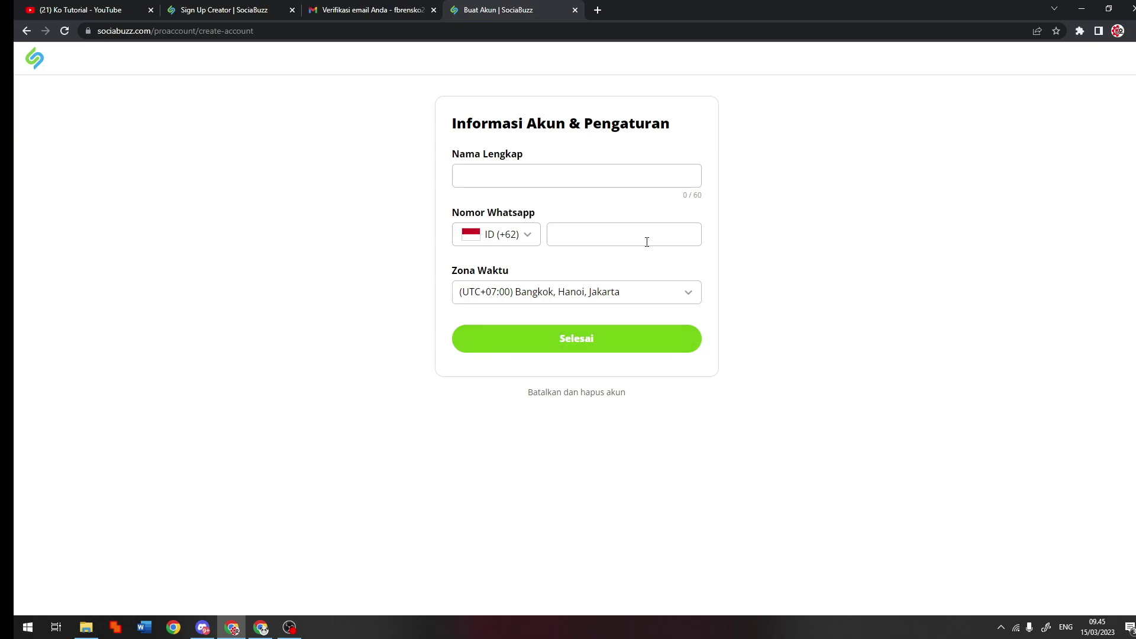
# Fill in the creator's full name and WhatsApp number, and finish the account information form
pyautogui.moveTo(537, 214); pyautogui.dragTo(467, 217)
pyautogui.click(540, 218)
pyautogui.moveTo(539, 218); pyautogui.dragTo(484, 215)
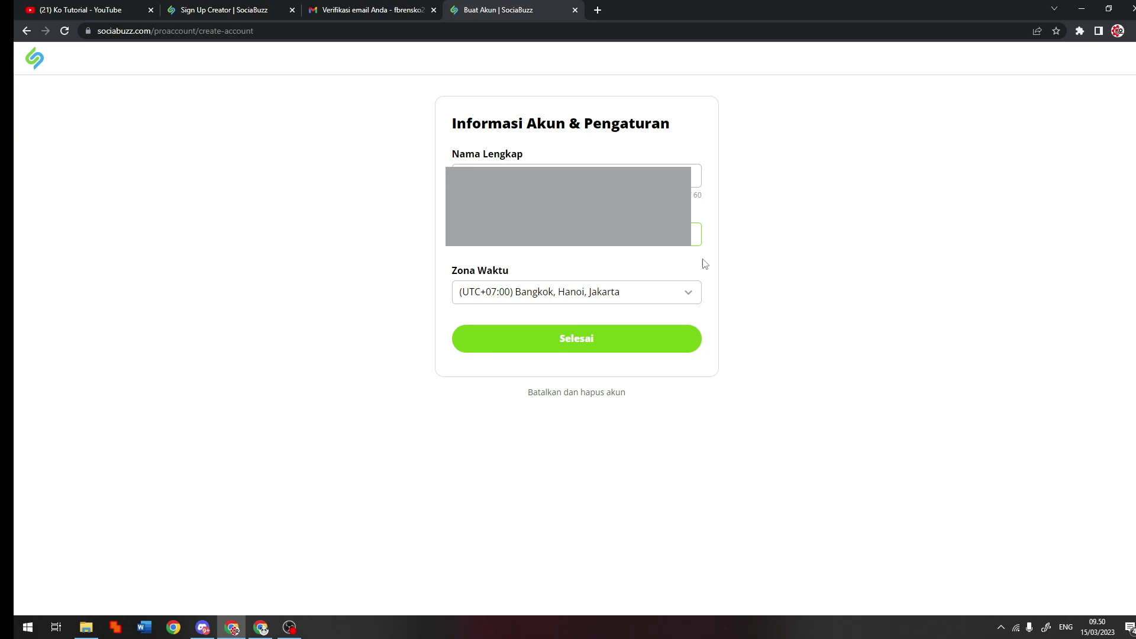
pyautogui.click(609, 345)
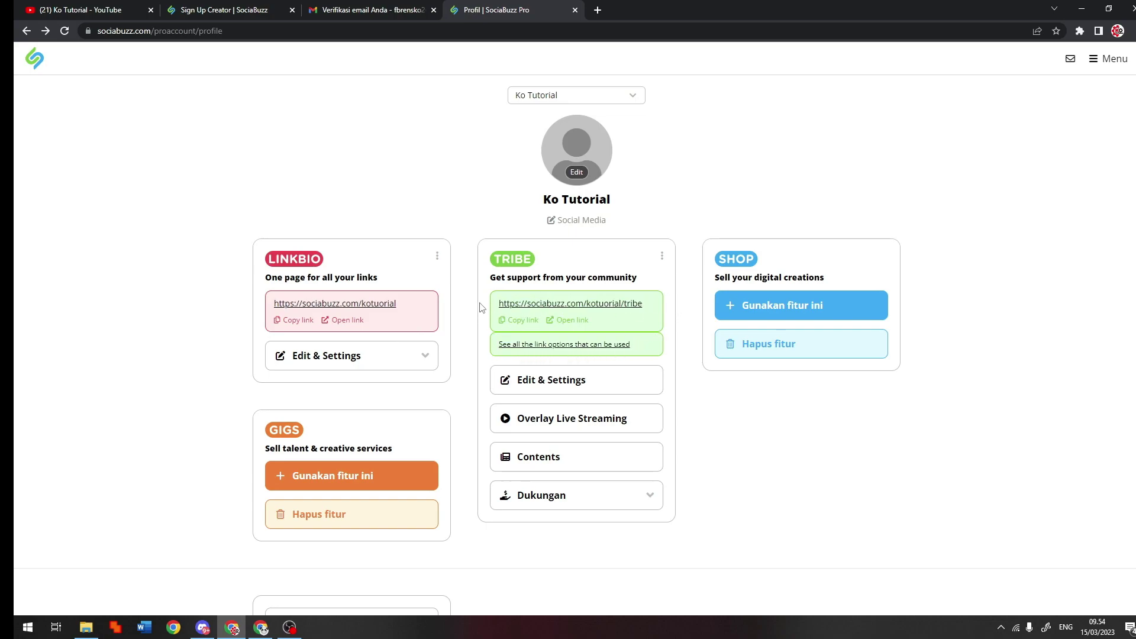
# Copy the TRIBE support link from the profile page and open the TRIBE page
pyautogui.moveTo(483, 308); pyautogui.dragTo(654, 309)
pyautogui.click(650, 306)
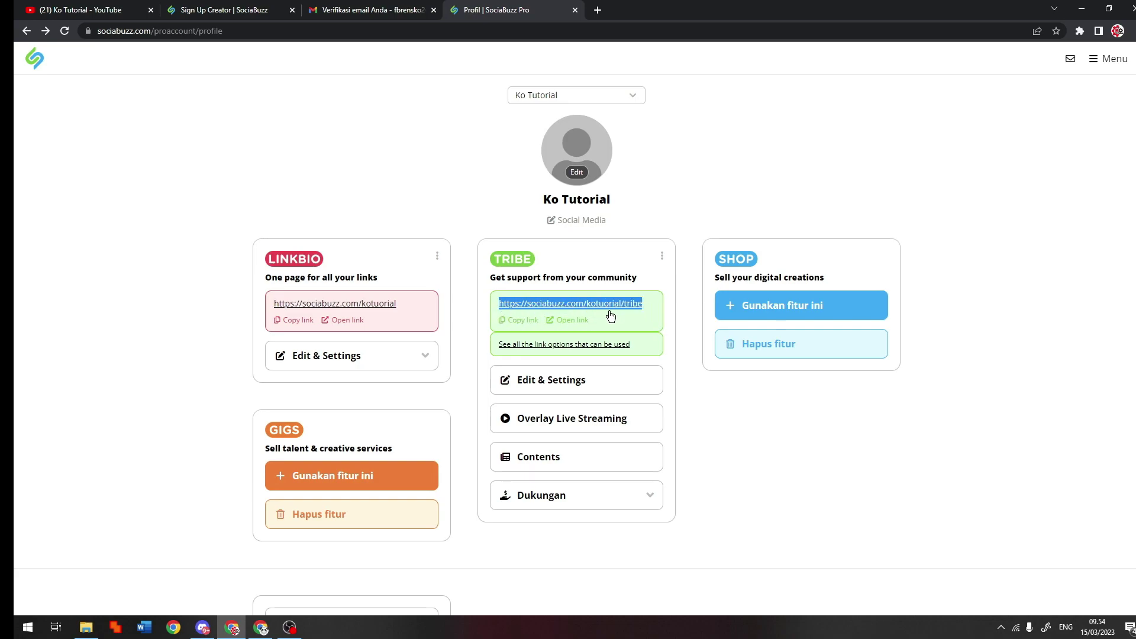
pyautogui.click(520, 323)
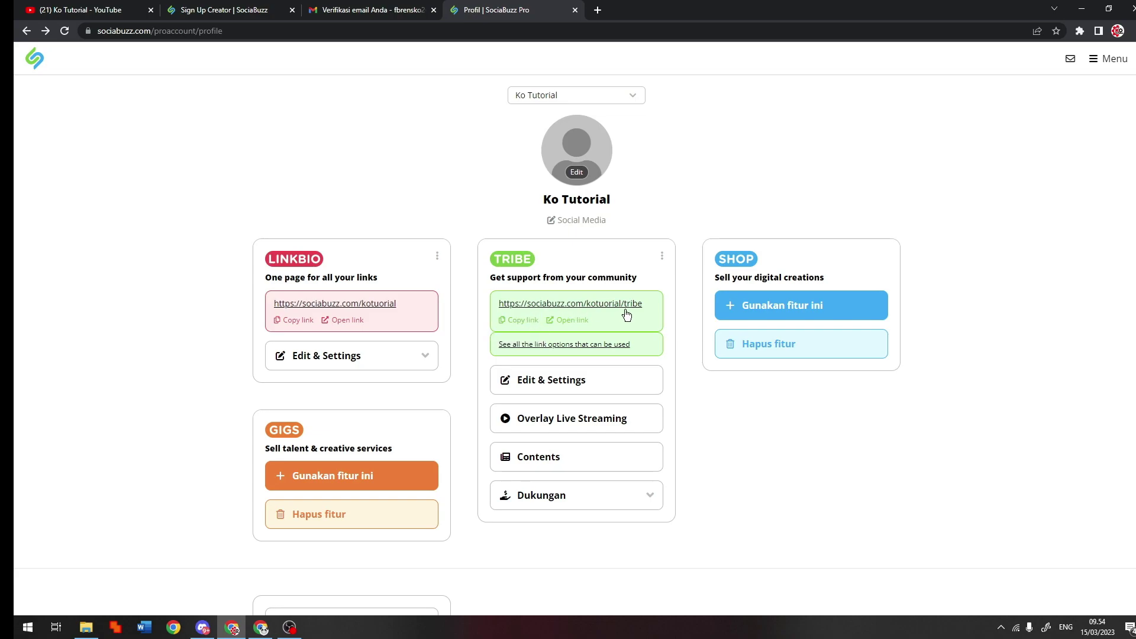
pyautogui.click(548, 305)
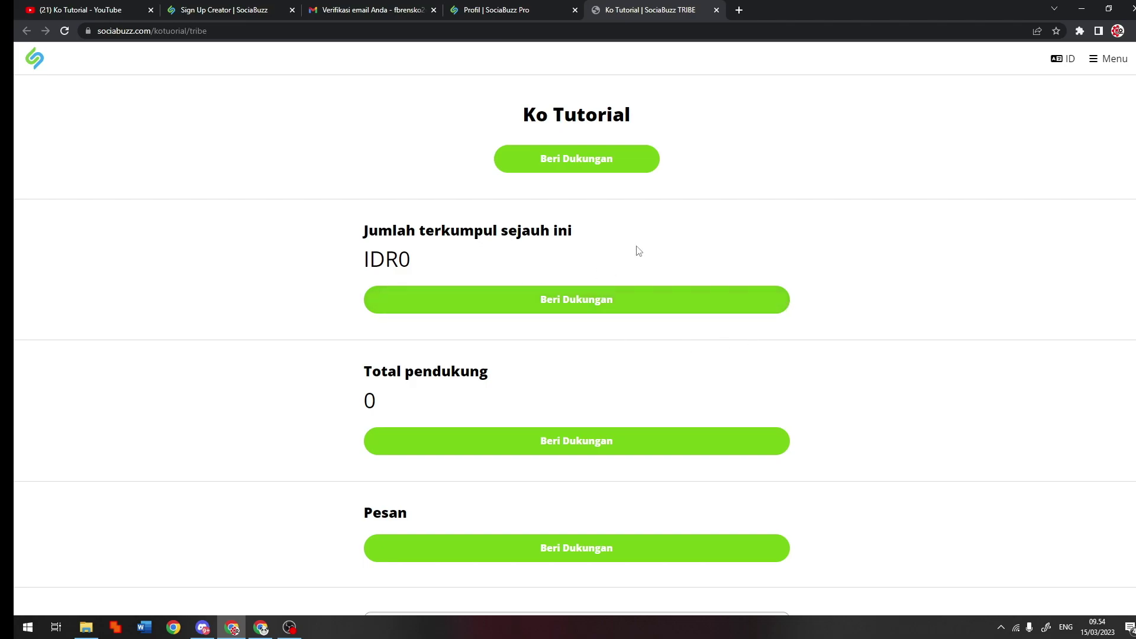
# Open the support form on the TRIBE page and set the donation currency to USD - United States Dollar
pyautogui.click(567, 161)
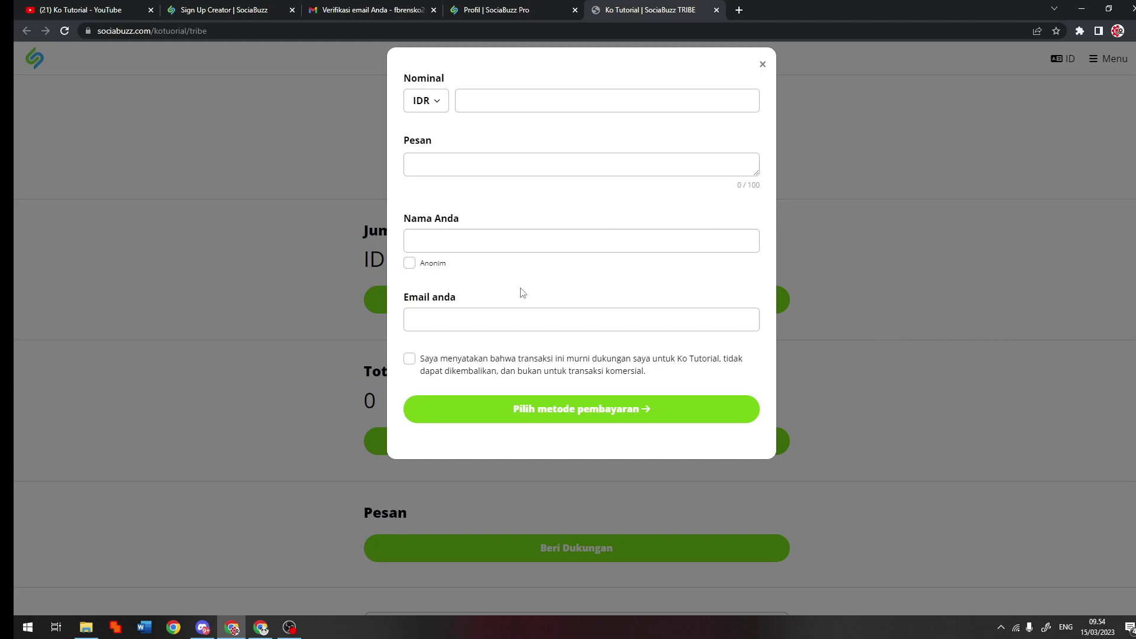
pyautogui.click(424, 105)
pyautogui.click(432, 102)
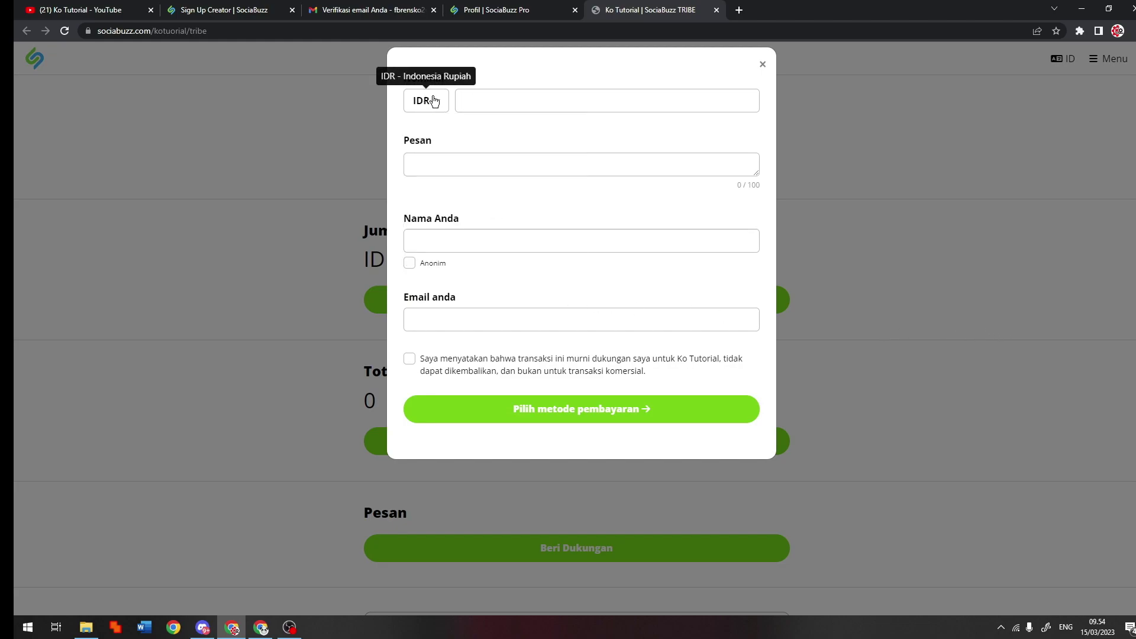
pyautogui.click(433, 103)
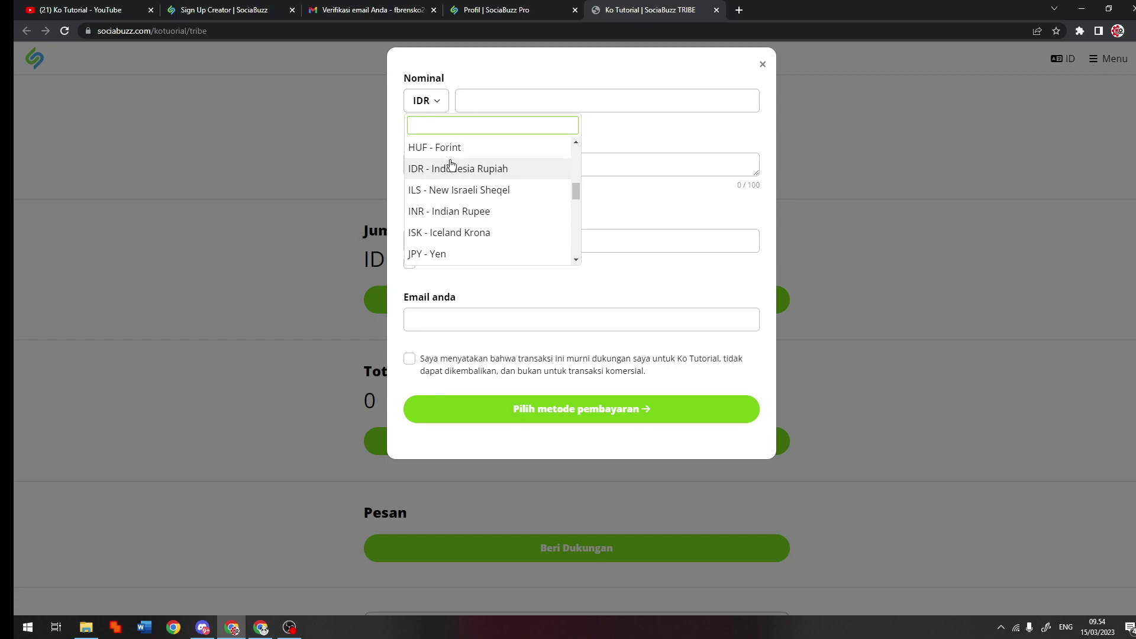
pyautogui.scroll(-2, 479, 204)
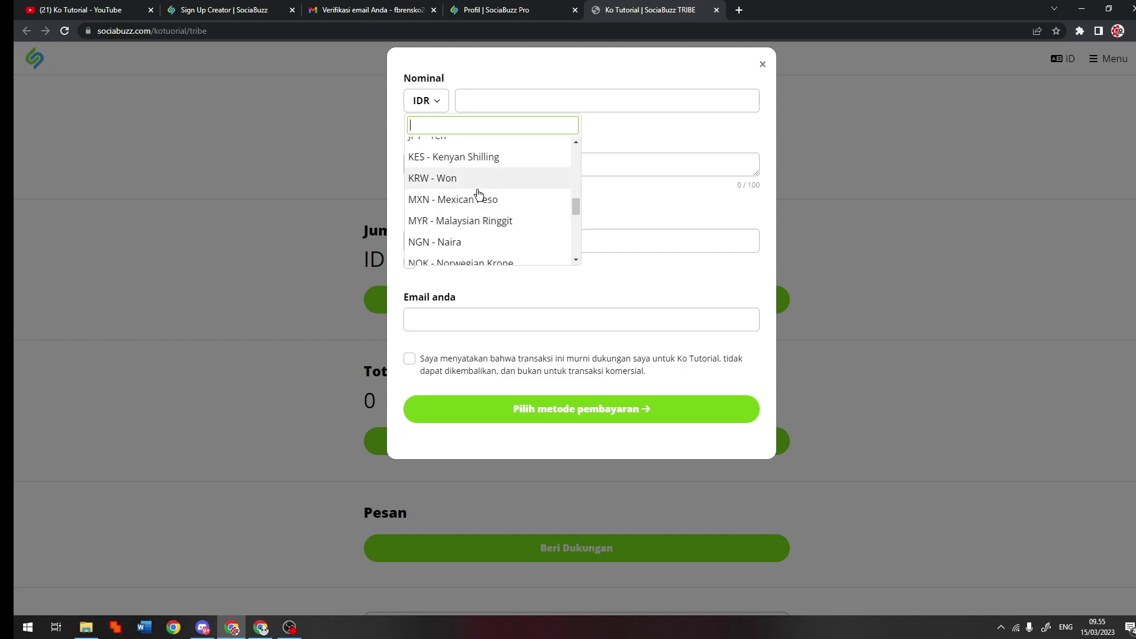
pyautogui.scroll(-5, 477, 195)
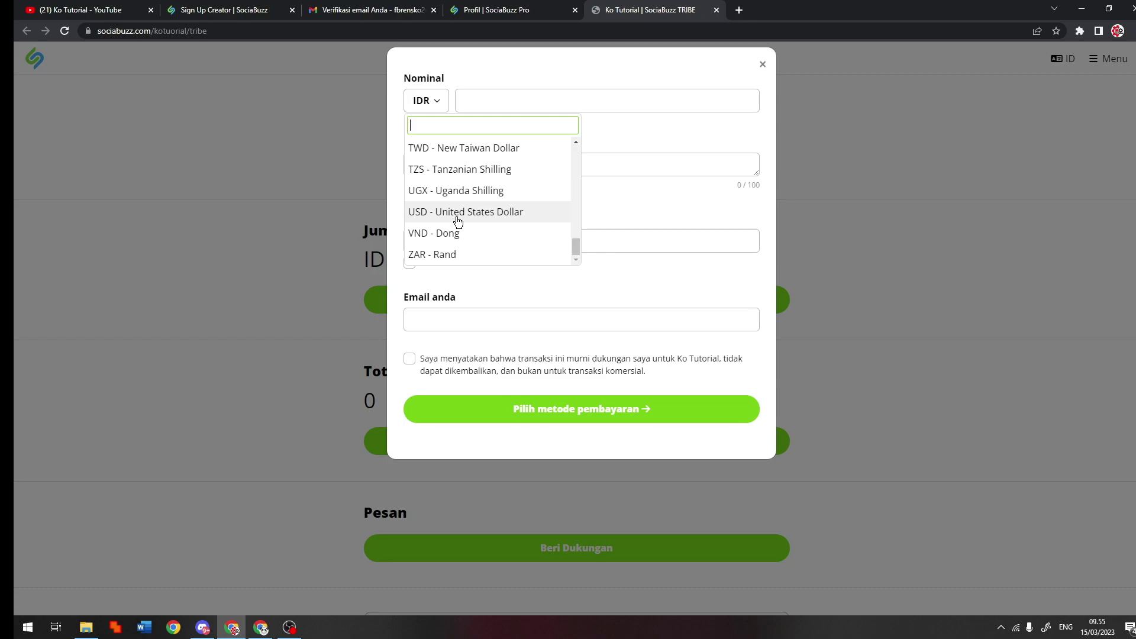
pyautogui.click(458, 212)
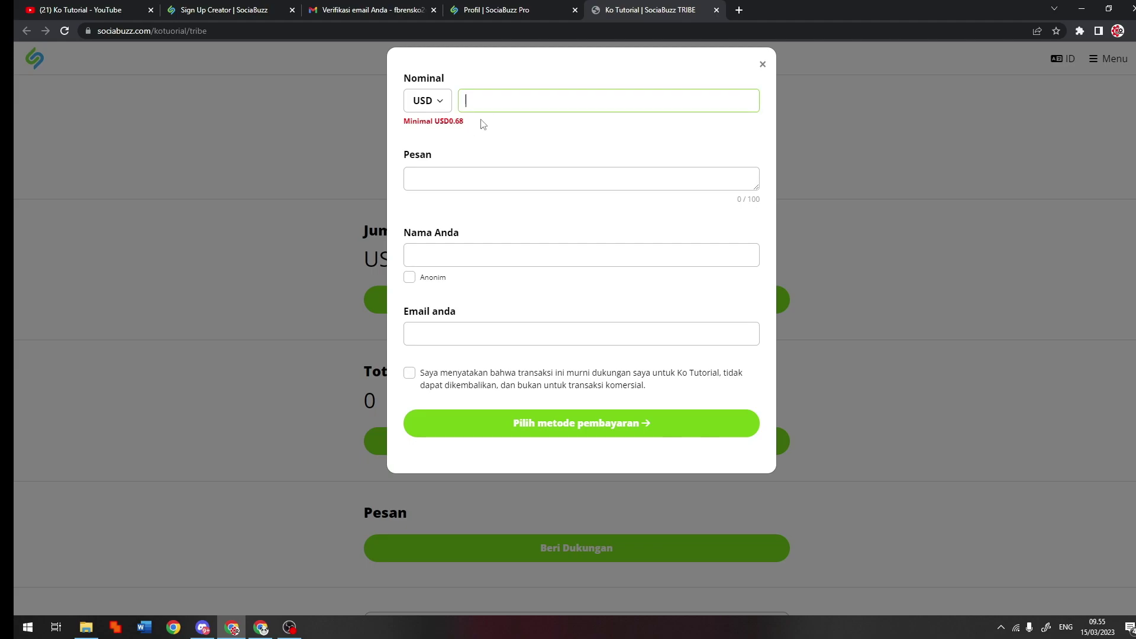
# Enter an amount of 1 and the message "semangat", make the donation anonymous, accept the declaration, and proceed to the payment methods
pyautogui.write('1')
pyautogui.click(462, 167)
pyautogui.write('semangat')
pyautogui.click(481, 246)
pyautogui.click(409, 264)
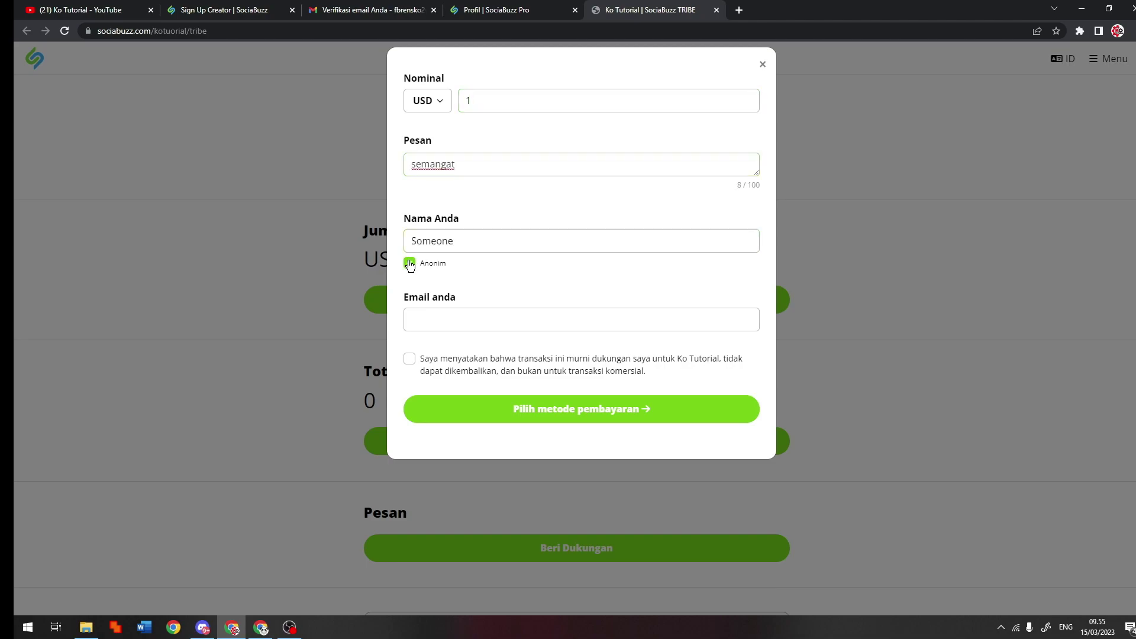
pyautogui.click(410, 358)
pyautogui.click(609, 405)
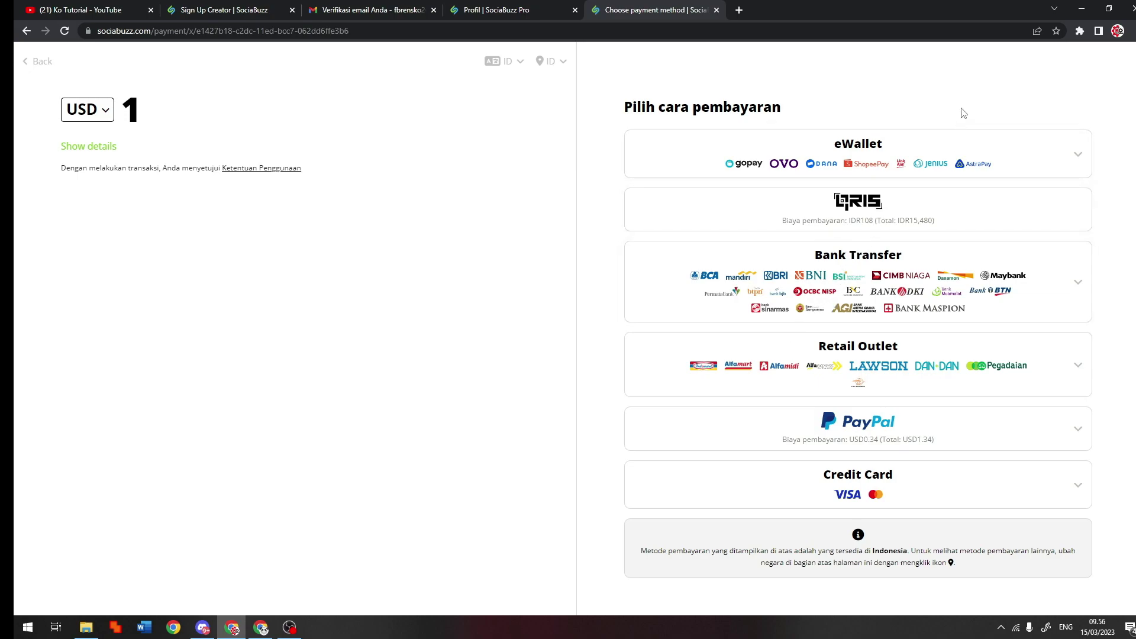
# Return to the SociaBuzz profile page and look over its available feature cards
pyautogui.click(510, 7)
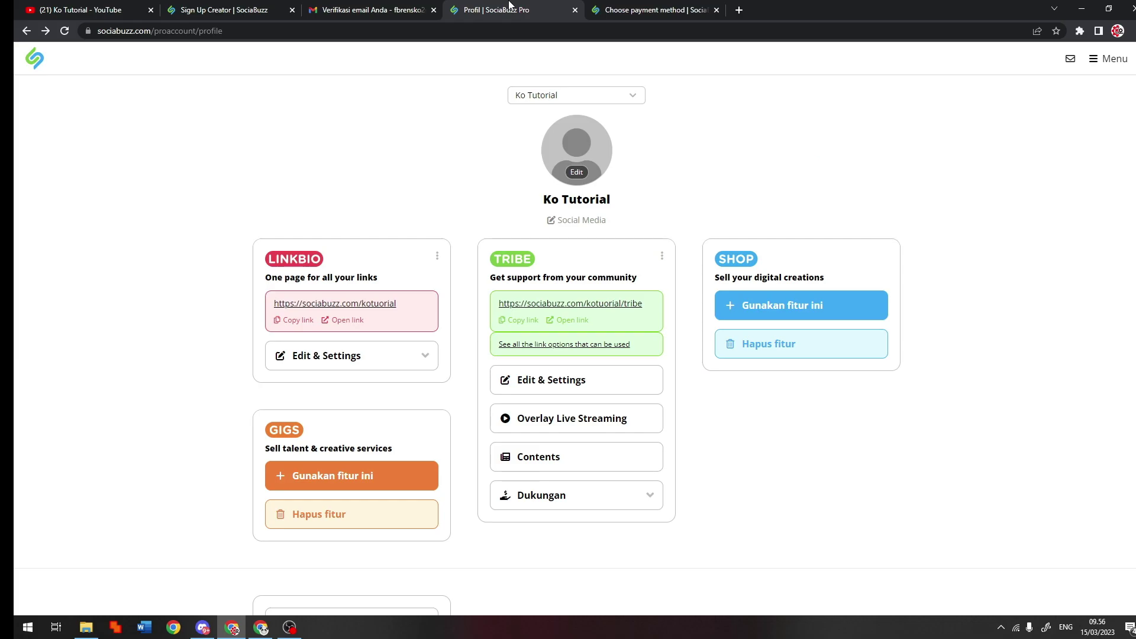
pyautogui.scroll(-5, 725, 332)
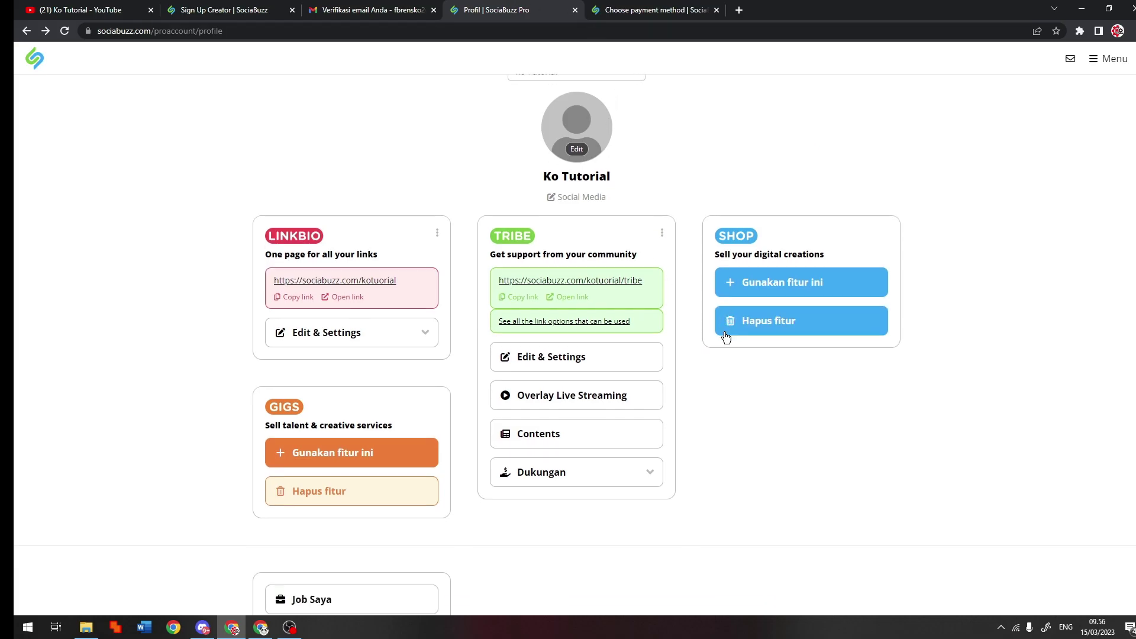
pyautogui.scroll(4, 727, 337)
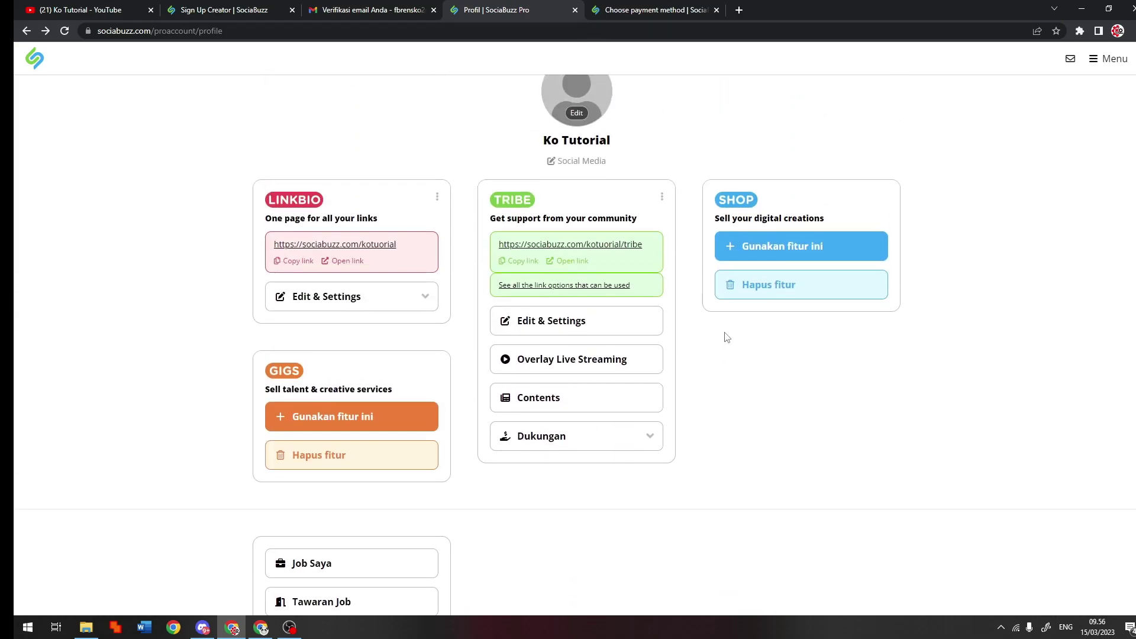
pyautogui.scroll(1, 734, 370)
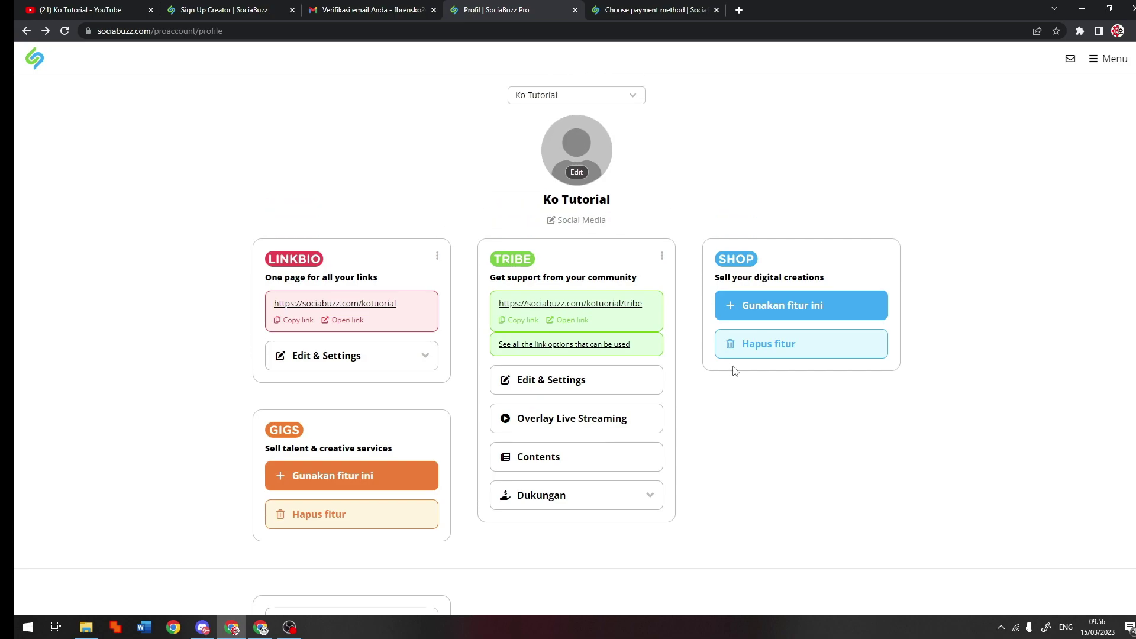